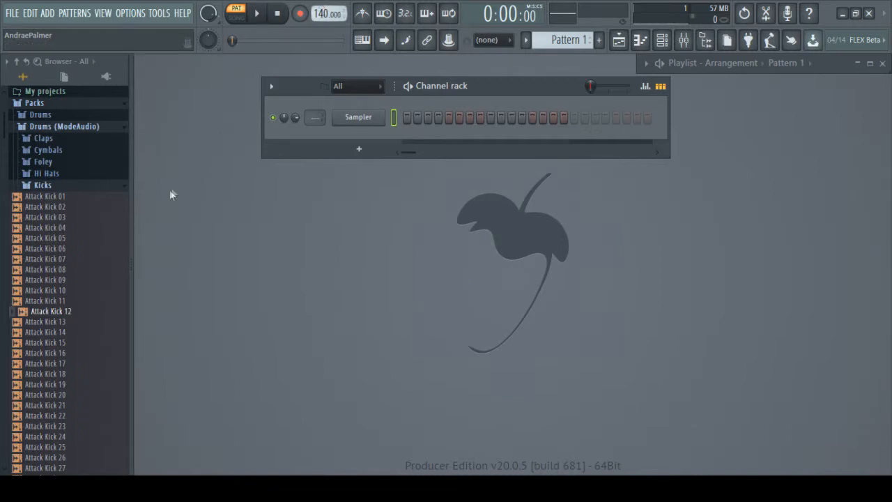
Collapse the Kicks folder and list the subfolders of the Drums (ModeAudio) pack
click(66, 187)
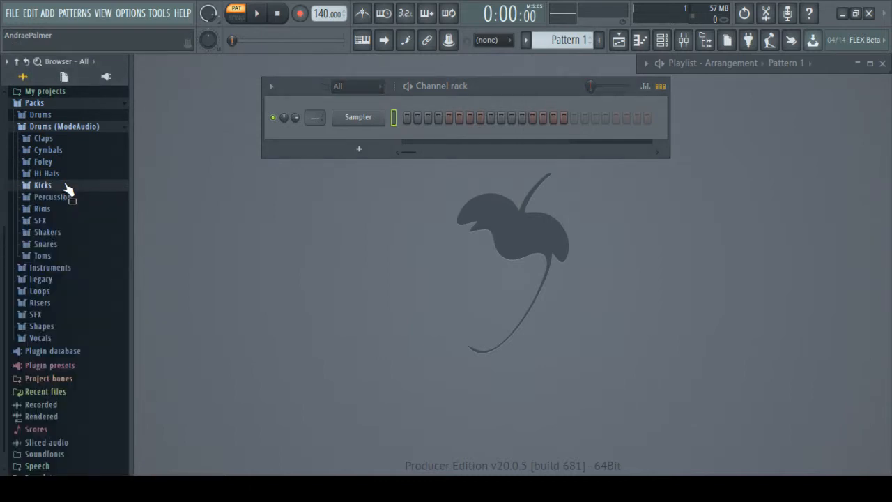
click(77, 128)
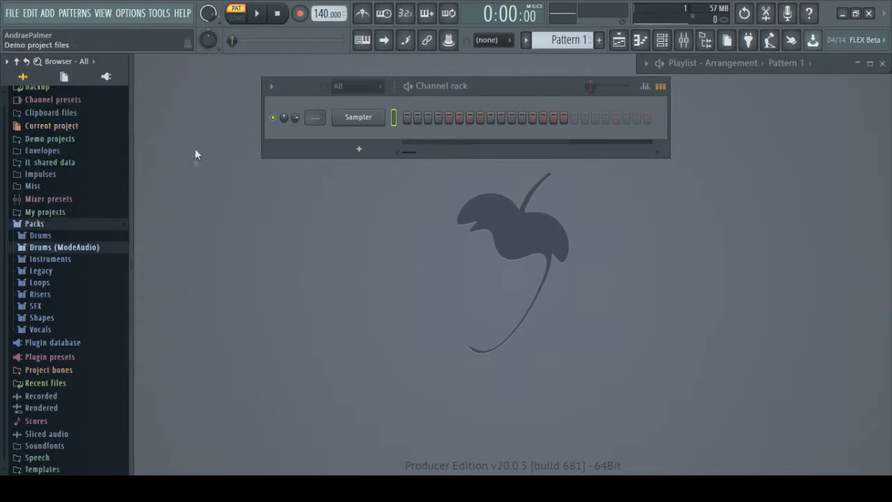
click(54, 248)
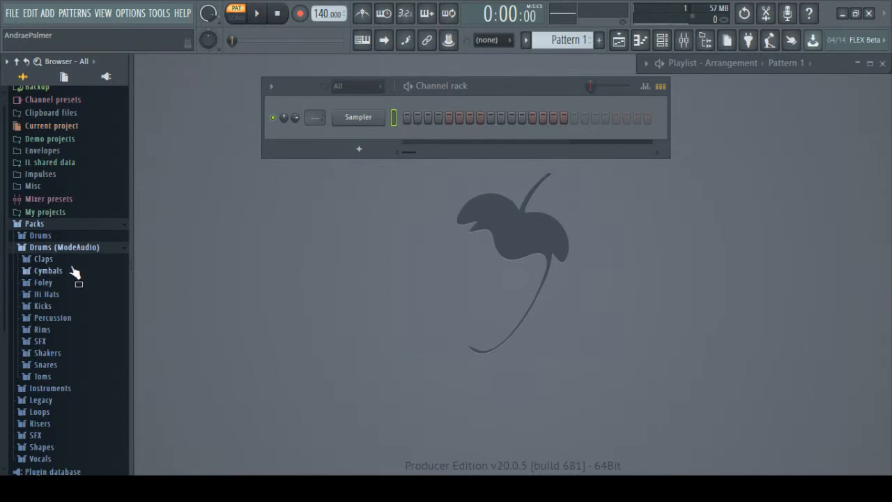
scroll(43, 293, down, 3)
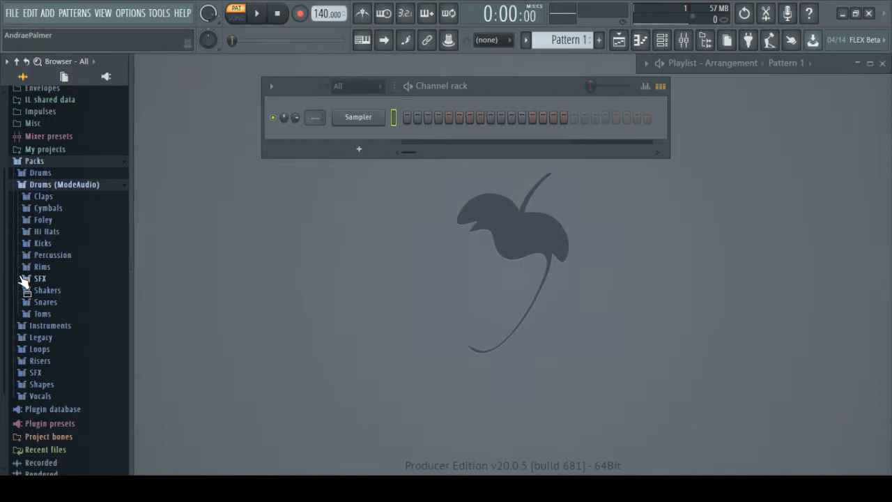
drag(24, 281, 2, 258)
Open the Kicks folder and audition samples from the Attack Kick group down to Fracture Kick 14
click(36, 240)
scroll(65, 246, down, 12)
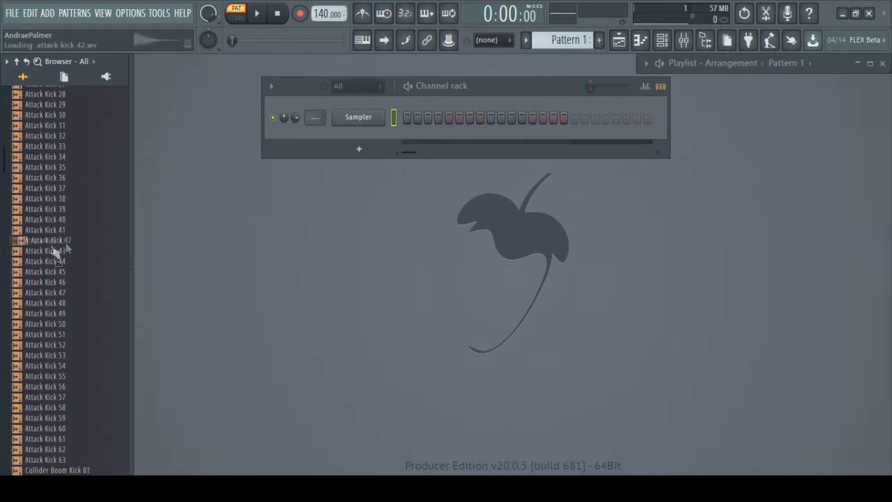
click(50, 244)
click(59, 126)
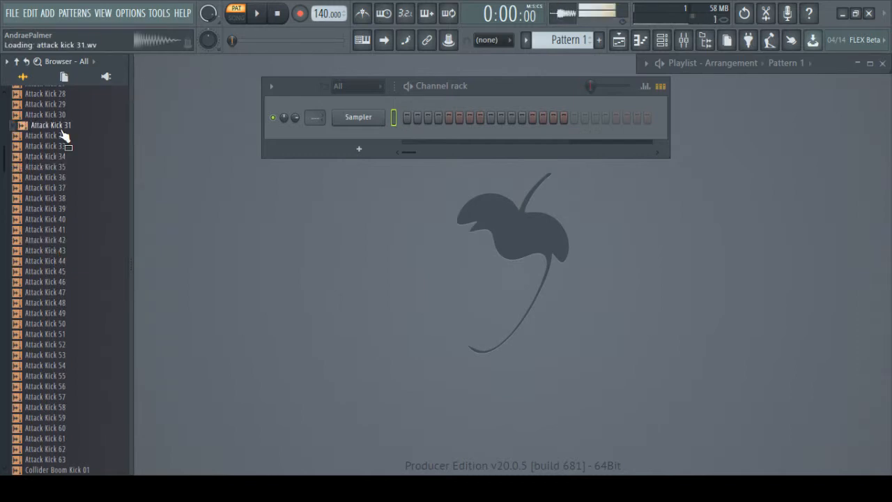
click(57, 334)
scroll(57, 330, down, 10)
click(60, 275)
scroll(55, 349, down, 1)
scroll(51, 349, down, 1)
click(51, 347)
scroll(51, 349, down, 5)
click(51, 347)
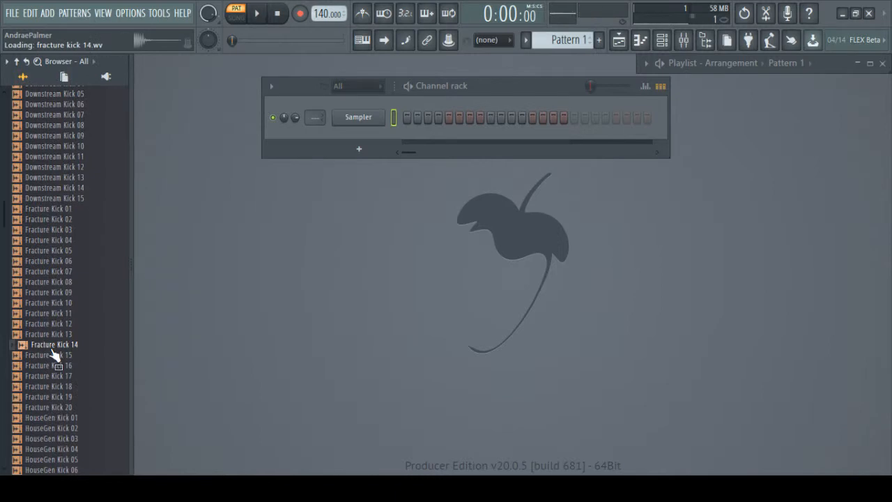
Audition kick samples further down the Kicks folder, ending at Power CrunchKick 03
scroll(51, 348, down, 4)
click(51, 347)
scroll(53, 352, down, 8)
click(53, 346)
scroll(55, 352, down, 8)
click(54, 346)
scroll(53, 350, down, 5)
click(53, 346)
scroll(53, 350, down, 1)
scroll(52, 350, down, 4)
click(53, 346)
scroll(53, 350, down, 6)
click(54, 346)
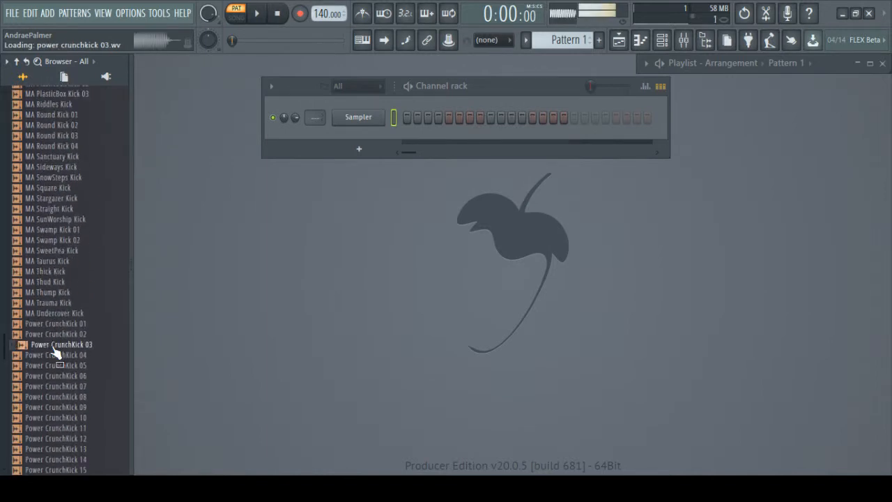
Audition kicks in the last part of the folder, including Power ShortKick 05, 10 and 17 and Volt CleanKick 30
scroll(54, 352, down, 6)
click(54, 346)
scroll(54, 352, down, 1)
scroll(54, 352, down, 3)
click(54, 346)
scroll(54, 348, down, 4)
click(54, 347)
scroll(55, 350, down, 8)
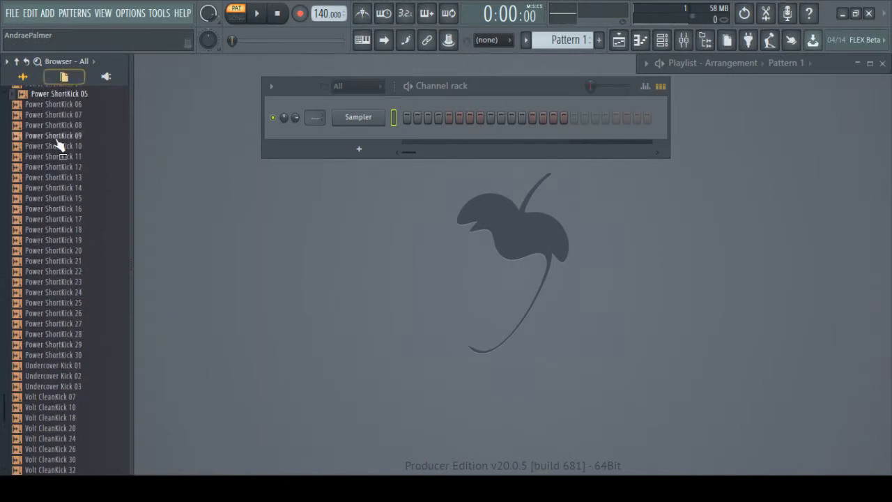
scroll(58, 145, up, 2)
click(69, 159)
click(60, 210)
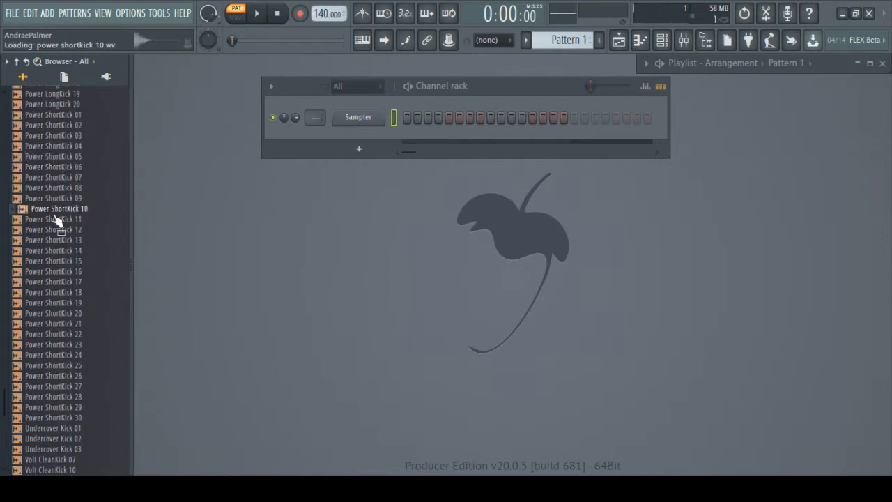
click(62, 284)
scroll(61, 286, down, 4)
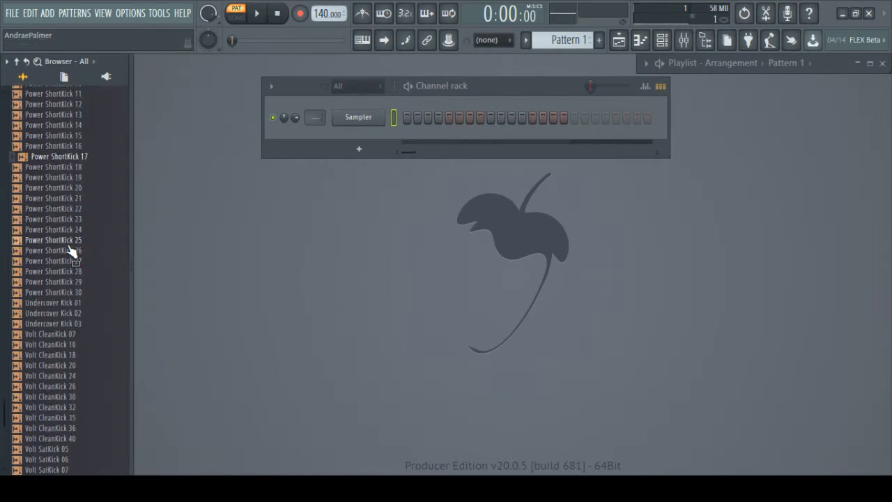
click(17, 397)
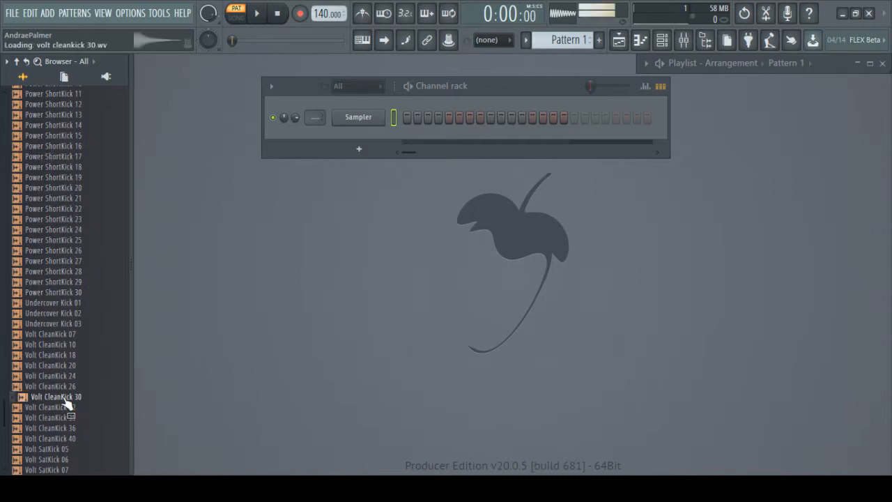
Audition Power ShortKick 13 and load it into the Sampler channel of the channel rack
click(71, 136)
click(77, 115)
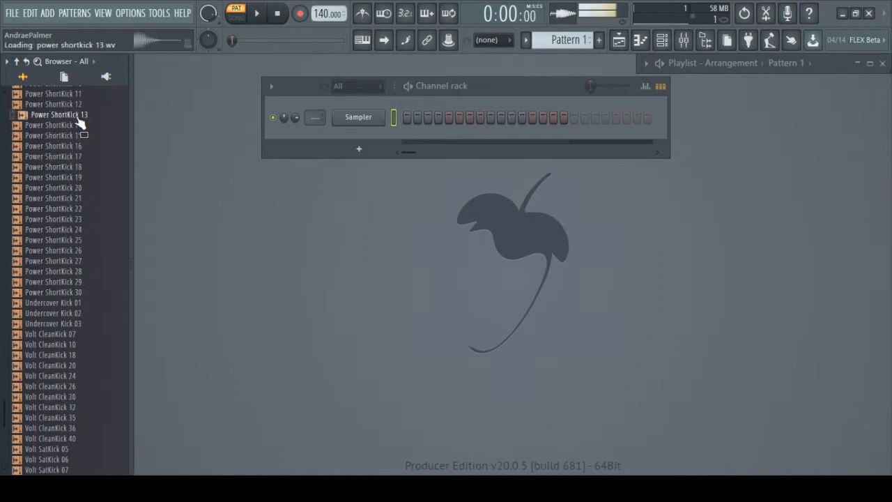
drag(78, 116, 355, 121)
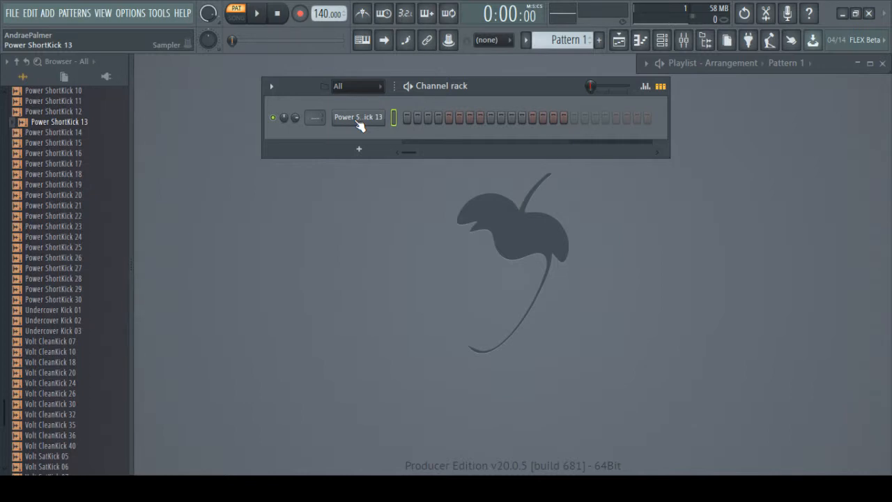
Audition samples in the Snares folder and add MA Hyperion Snare as a new channel below the kick
drag(359, 124, 60, 373)
click(56, 370)
click(54, 361)
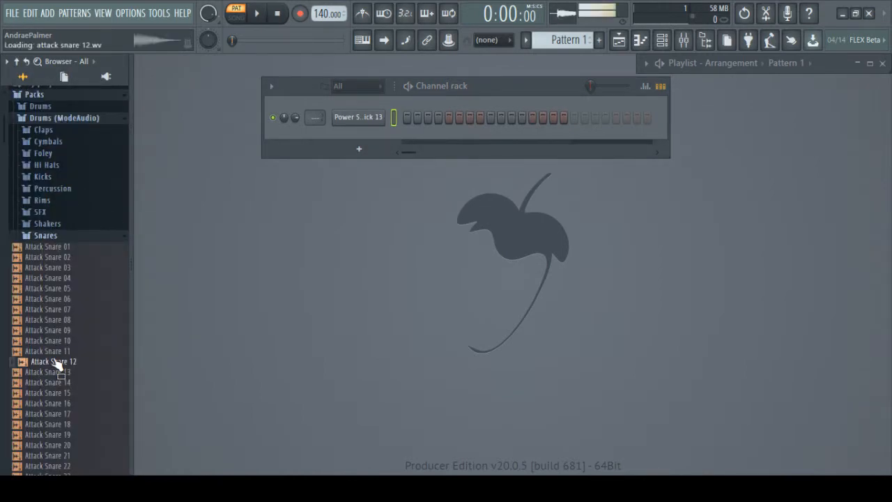
scroll(54, 361, down, 15)
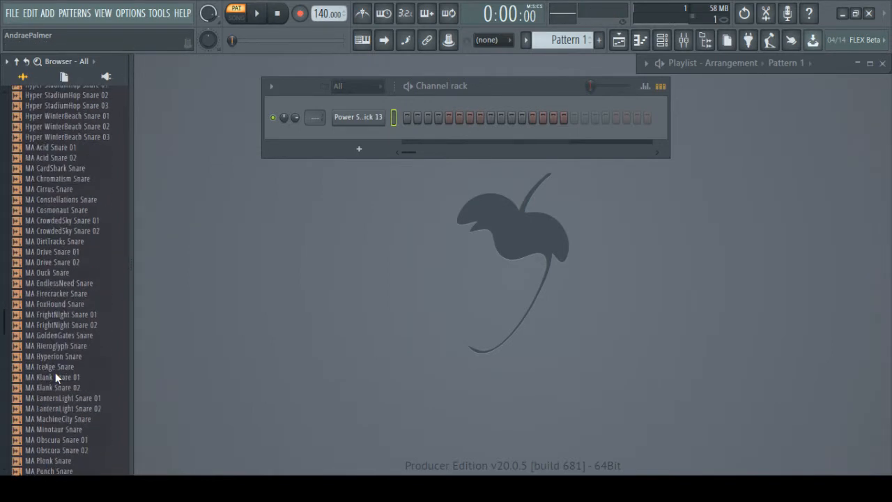
scroll(55, 366, down, 8)
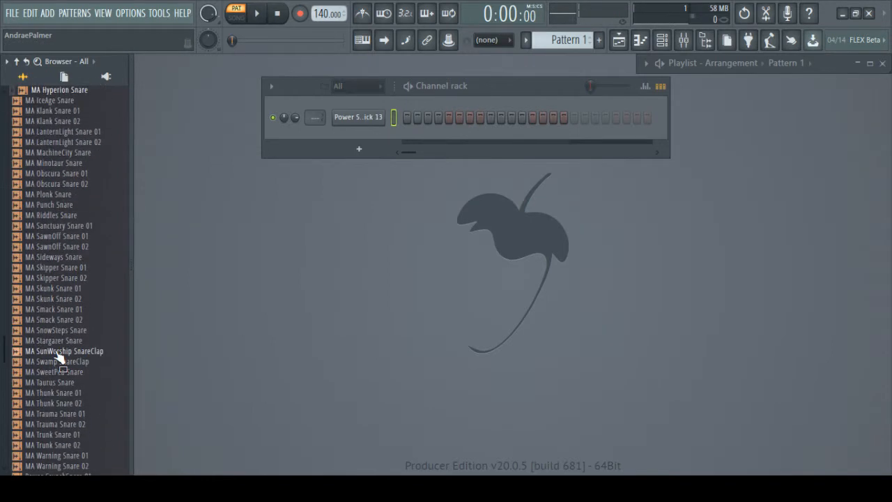
click(65, 100)
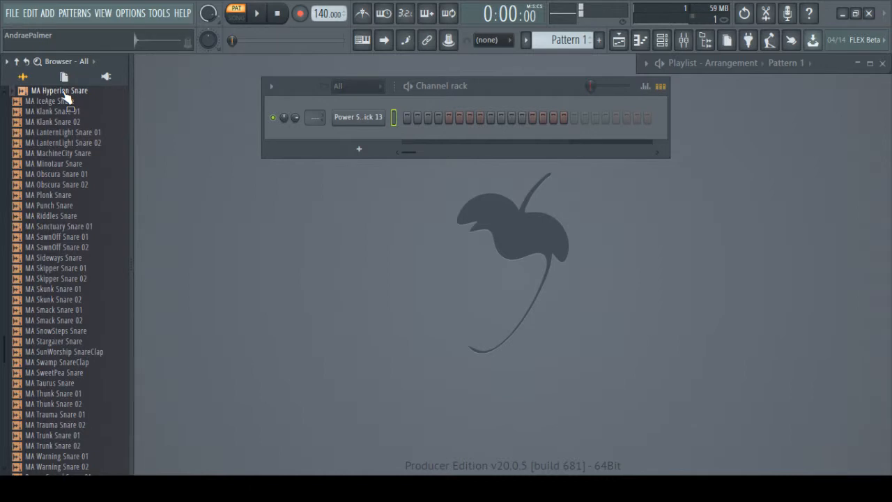
drag(66, 98, 354, 135)
Close the Snares folder and open the Rims folder of the Drums (ModeAudio) pack
scroll(70, 278, up, 15)
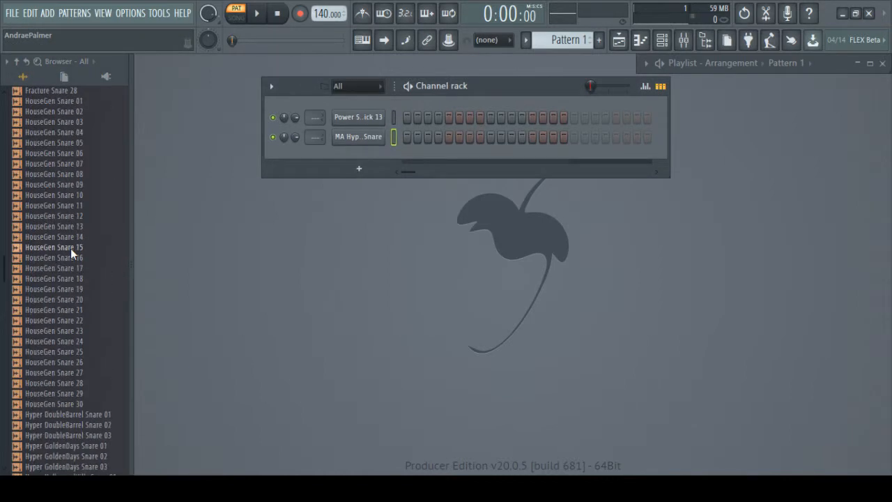
scroll(70, 250, up, 15)
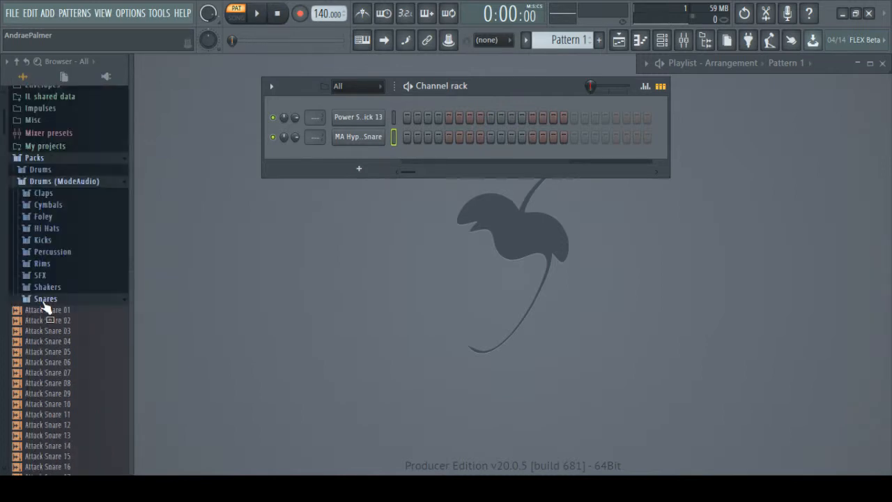
click(44, 301)
scroll(50, 300, down, 2)
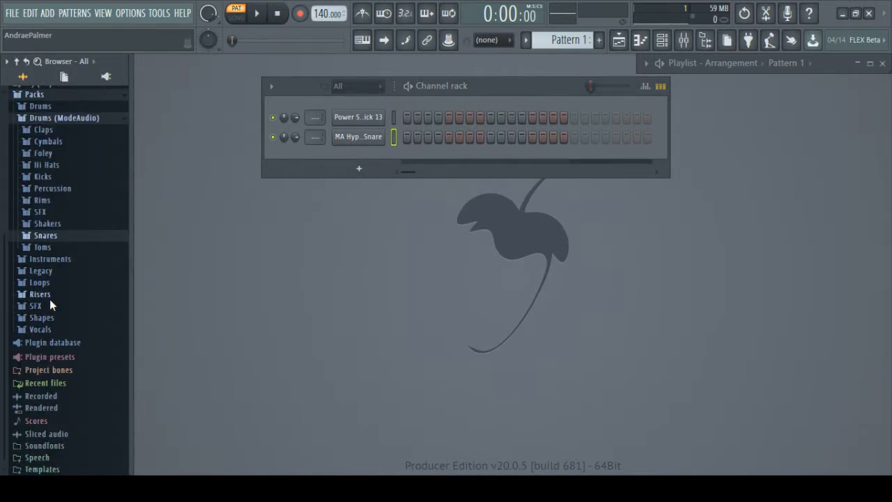
click(51, 201)
Audition rim samples including Fracture Rim 05, HouseGen Rim 07, Volt SatRim 01, Volt CleanRim 03 and MA Phoenix Rim
drag(53, 253, 55, 257)
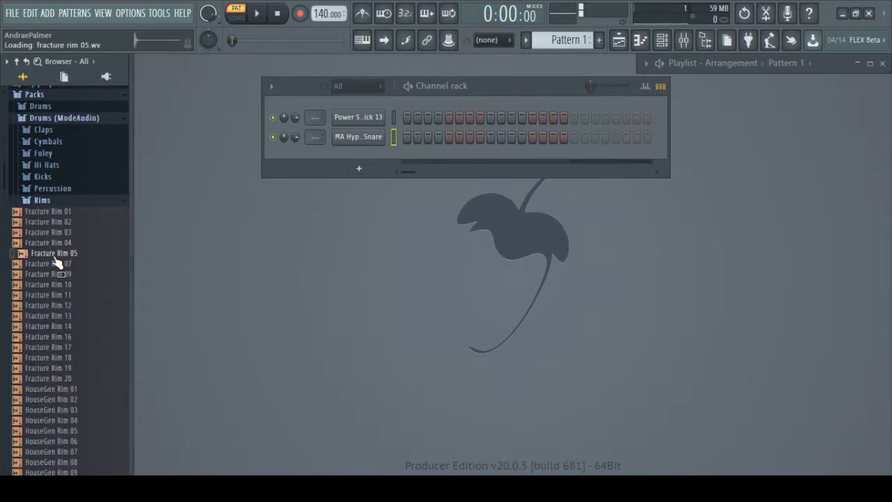
scroll(55, 257, down, 10)
click(80, 129)
click(57, 138)
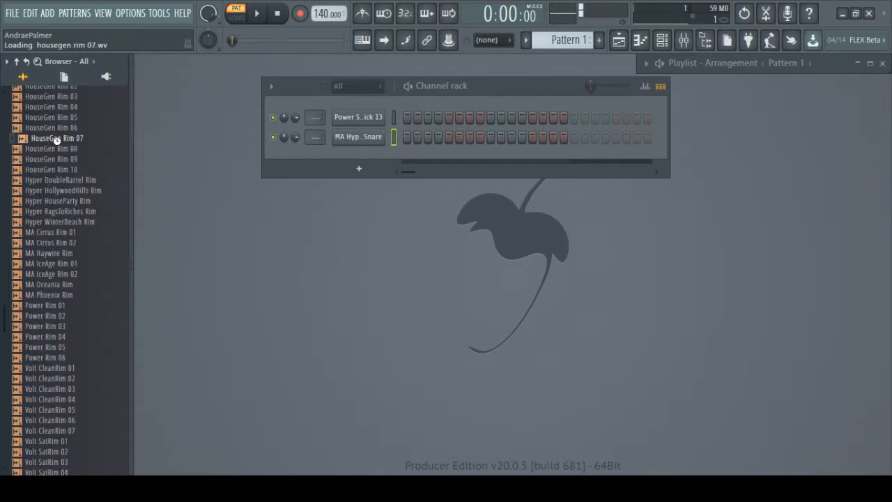
scroll(57, 140, down, 8)
click(42, 169)
click(38, 191)
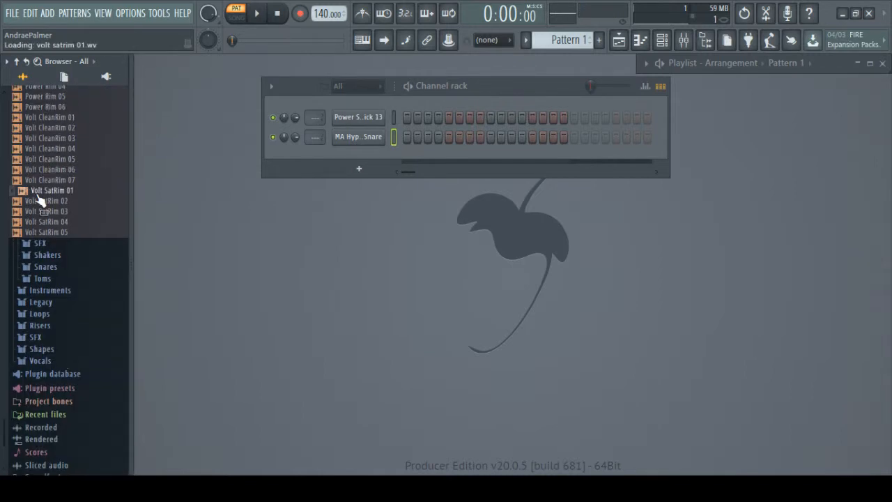
click(57, 139)
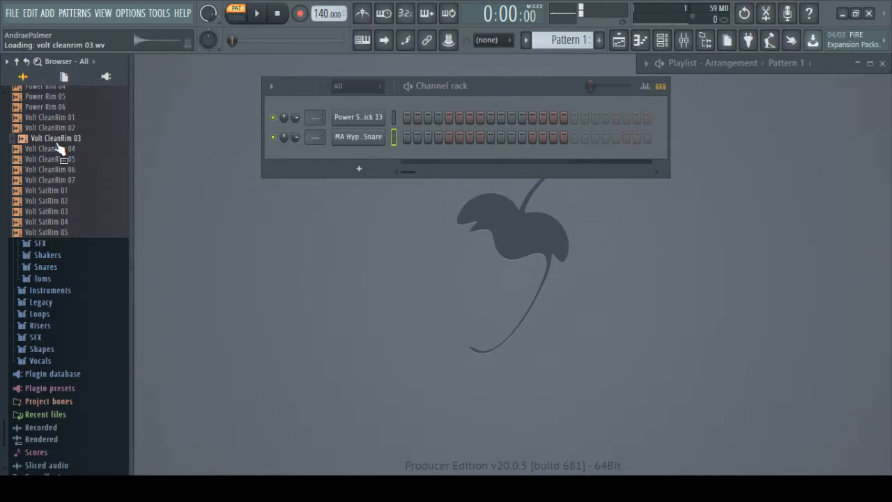
click(56, 108)
scroll(58, 115, up, 4)
click(59, 122)
click(51, 154)
click(53, 173)
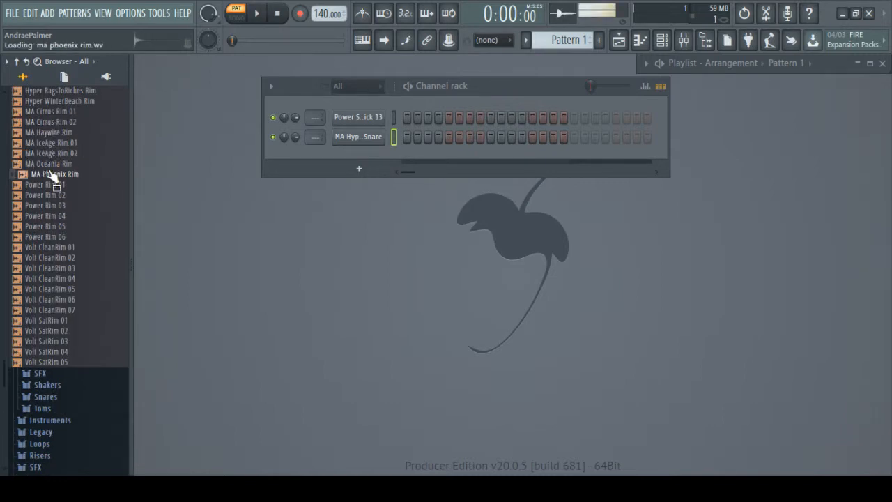
Audition rim samples back up the list from the MA rims to Fracture Rim 18
scroll(50, 168, up, 4)
click(50, 164)
click(52, 152)
click(50, 142)
scroll(55, 139, up, 2)
click(60, 132)
click(60, 122)
scroll(59, 118, up, 5)
scroll(59, 114, up, 1)
click(68, 155)
click(71, 166)
click(69, 174)
click(70, 216)
click(60, 288)
click(59, 300)
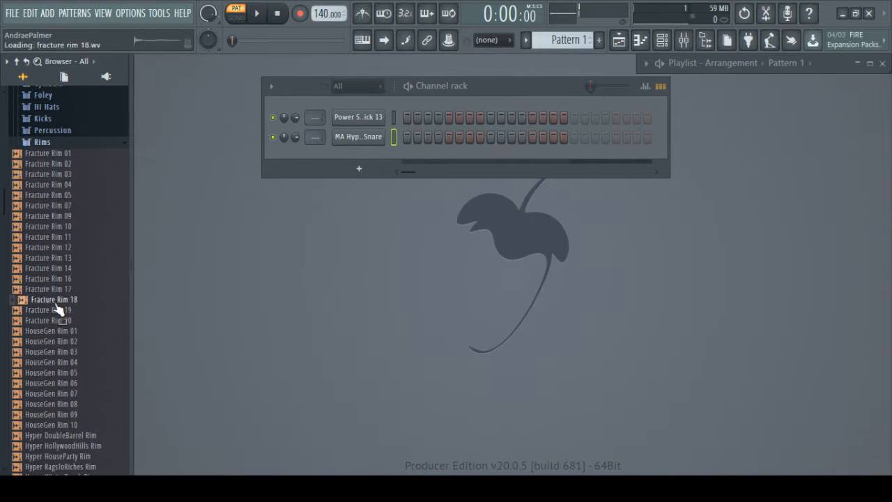
Compare the last Fracture rims with the HouseGen rims and add HouseGen Rim 09 as a new channel below the snare
click(59, 321)
click(59, 310)
click(61, 332)
click(70, 373)
click(72, 393)
click(70, 416)
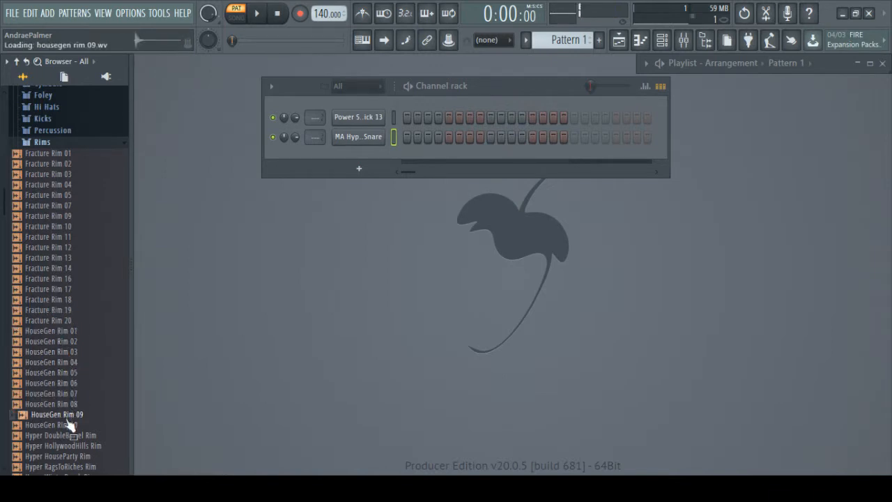
drag(77, 421, 340, 157)
Close the Rims folder and open the Hi Hats folder
click(56, 153)
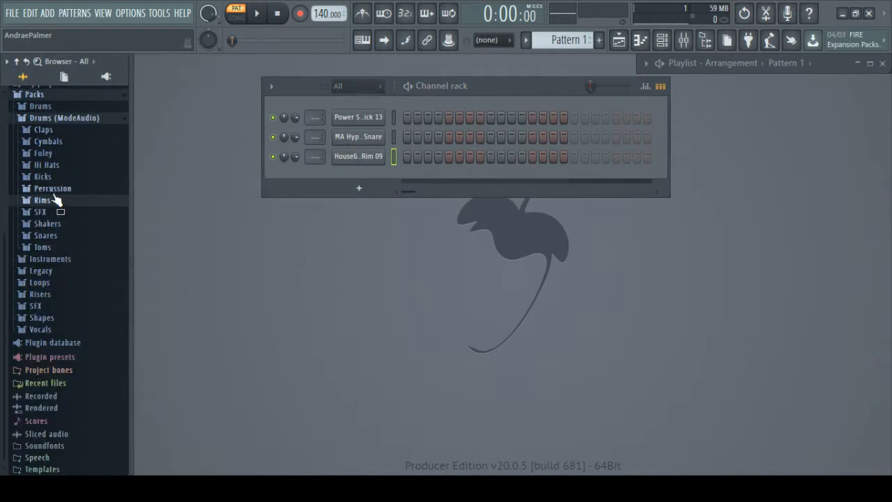
click(54, 163)
click(54, 163)
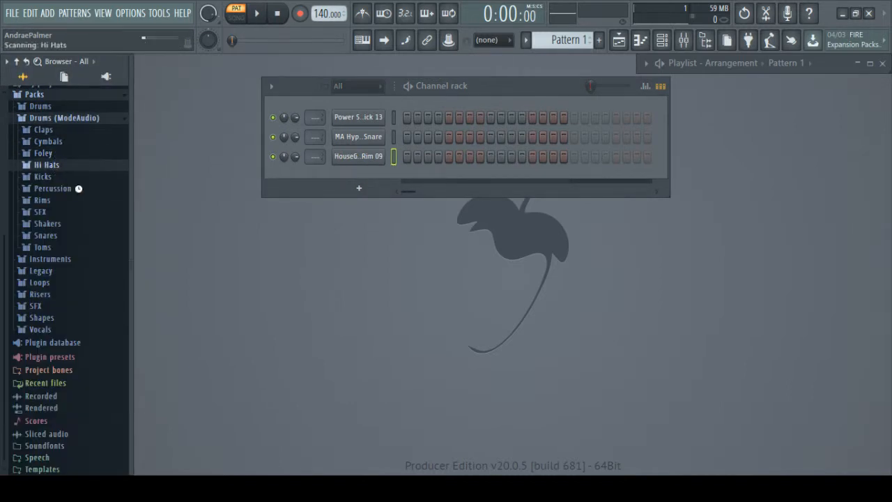
Audition several hi-hat samples and add Attack Hat 12 as a new channel below the rim
click(70, 231)
scroll(66, 285, down, 4)
scroll(43, 99, up, 2)
click(68, 261)
click(62, 217)
click(55, 166)
drag(55, 171, 360, 175)
scroll(74, 192, up, 8)
click(64, 238)
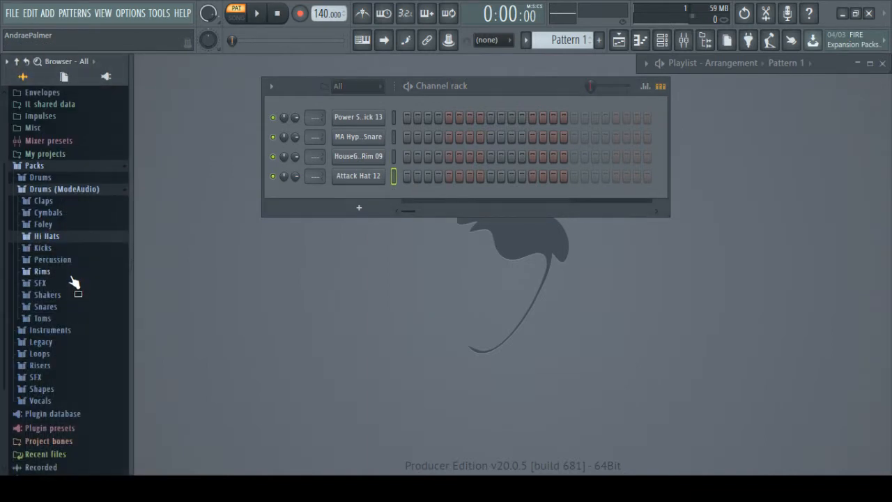
click(56, 236)
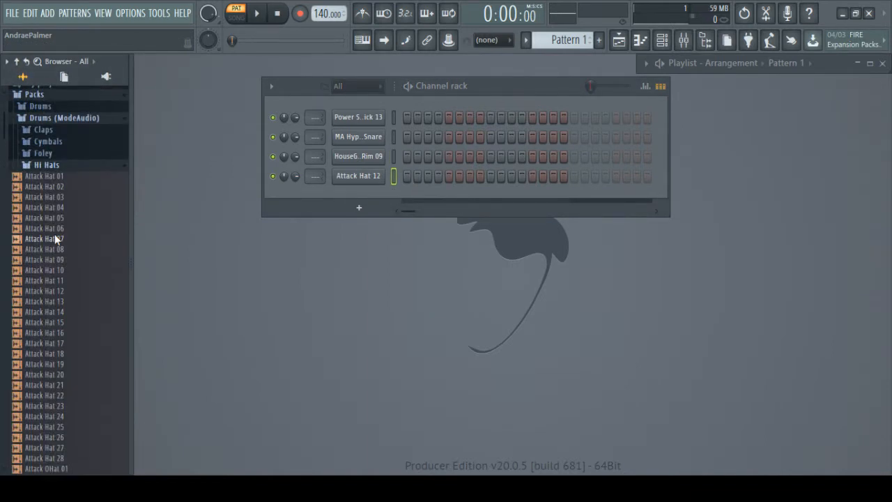
Audition several of the open-hat samples in the Hi Hats folder, including Attack OHat 10 and Attack OHat 18
scroll(54, 299, down, 12)
drag(56, 332, 64, 282)
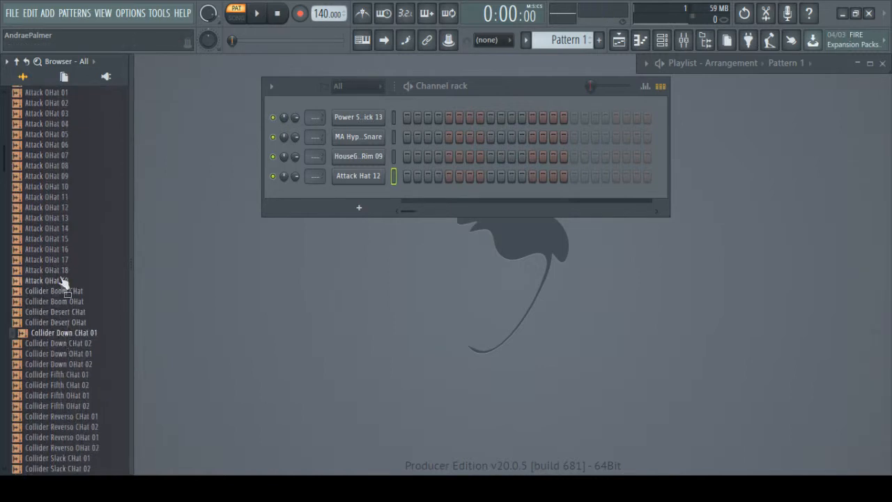
click(62, 270)
click(62, 217)
click(62, 186)
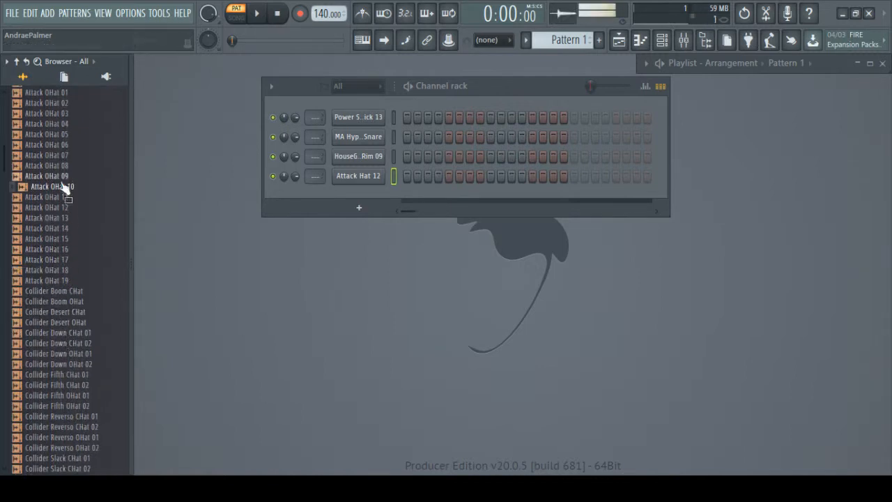
click(64, 166)
click(68, 270)
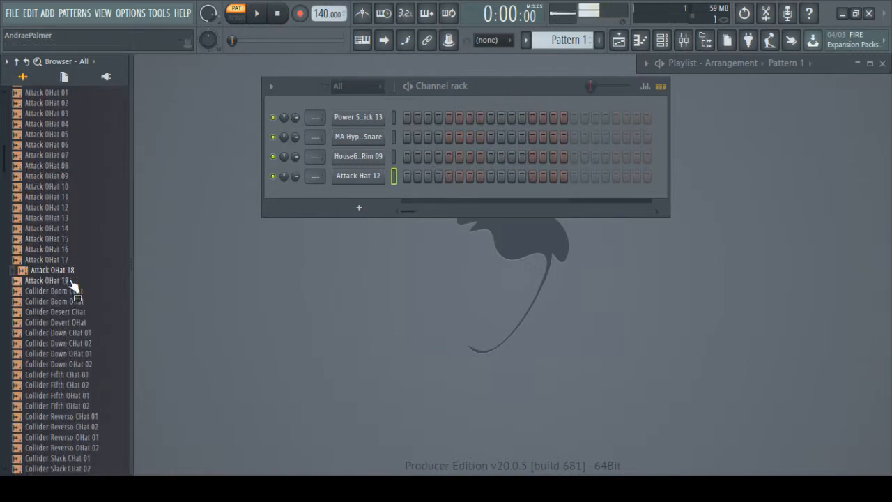
Leave the Drums (ModeAudio) pack and audition AMX CH 2 from the Hats folder of the Drums pack
scroll(60, 161, up, 8)
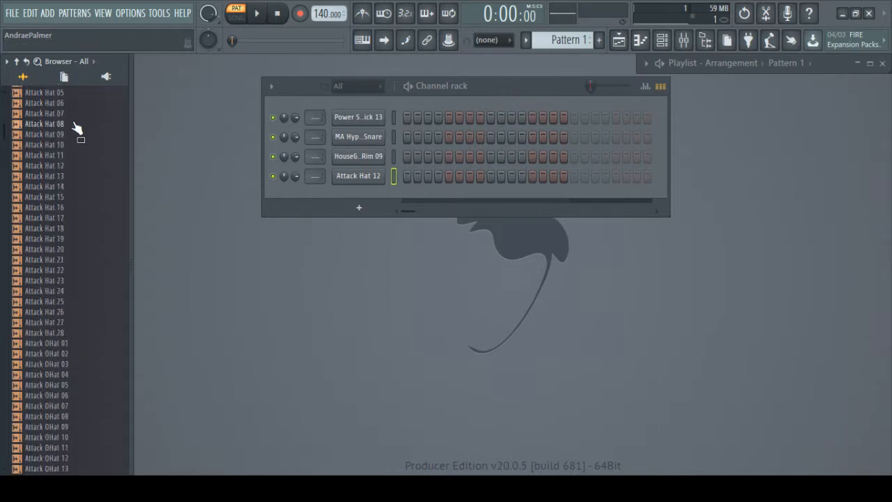
scroll(78, 191, up, 3)
click(60, 227)
click(61, 181)
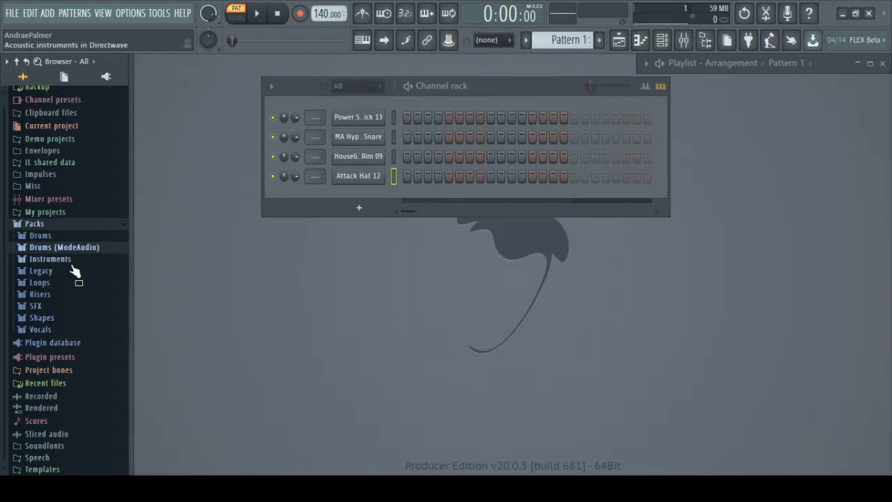
click(61, 236)
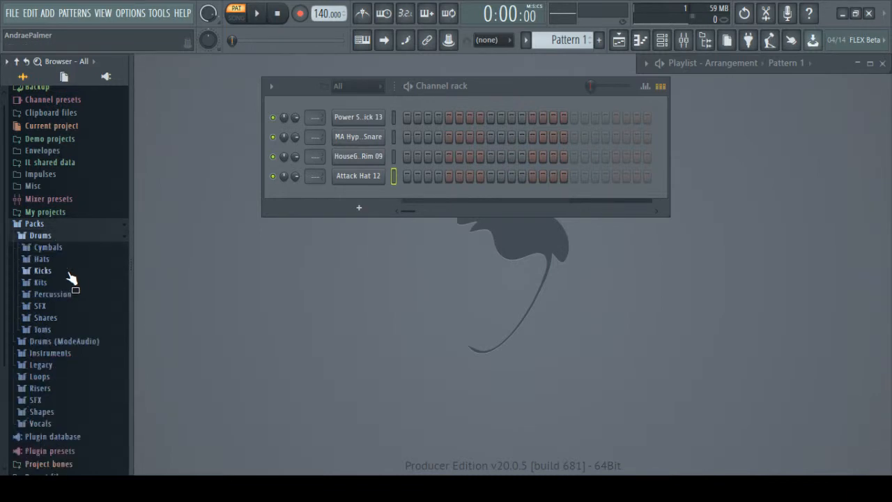
click(43, 260)
click(53, 260)
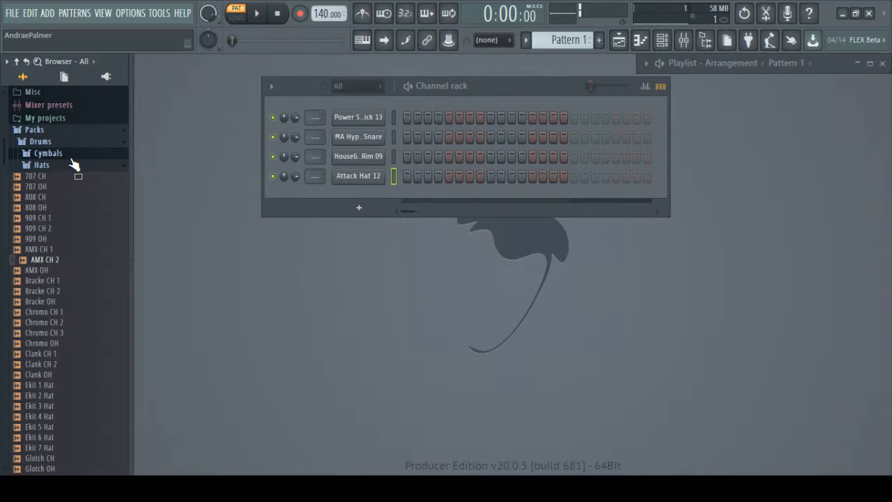
Close the Drums pack and reopen the Hi Hats folder in Drums (ModeAudio), auditioning Attack Hat 17
click(61, 142)
click(57, 247)
click(51, 294)
click(63, 342)
scroll(63, 342, down, 6)
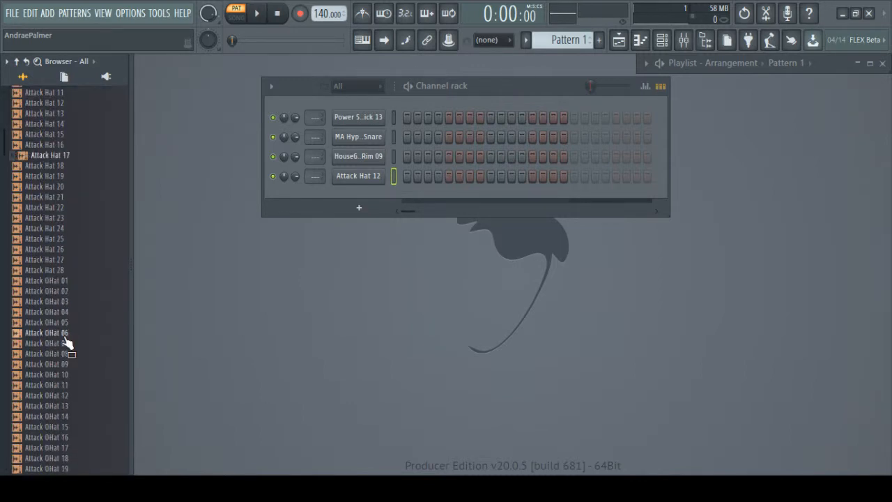
Audition the Attack OHat samples and add Attack OHat 02 as a new channel below Attack Hat 12
click(49, 333)
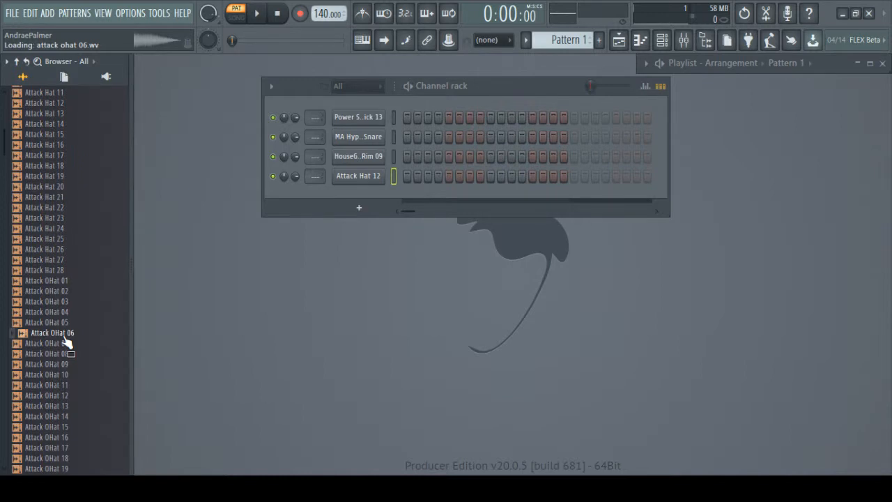
click(63, 397)
click(62, 387)
click(59, 346)
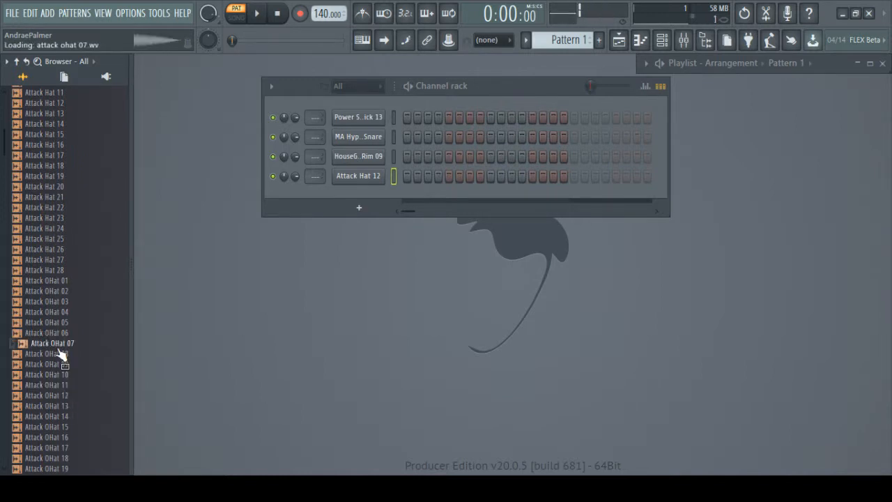
click(61, 332)
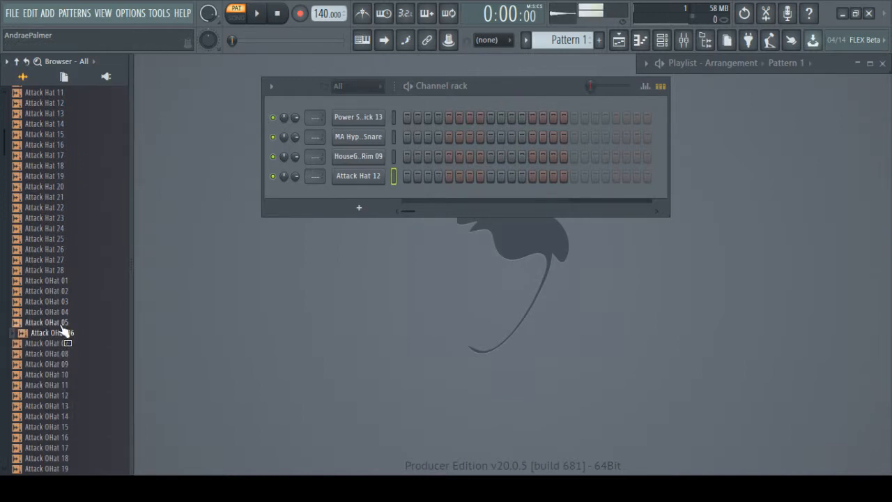
click(62, 312)
click(64, 302)
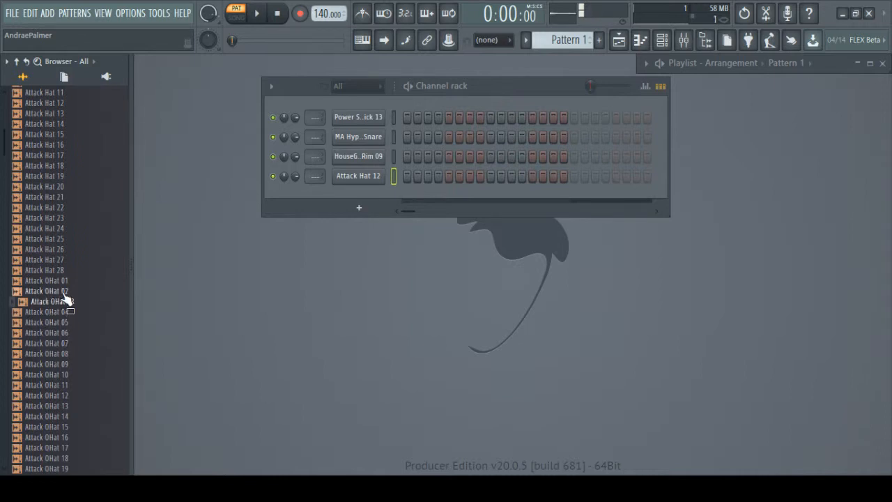
click(64, 283)
click(65, 292)
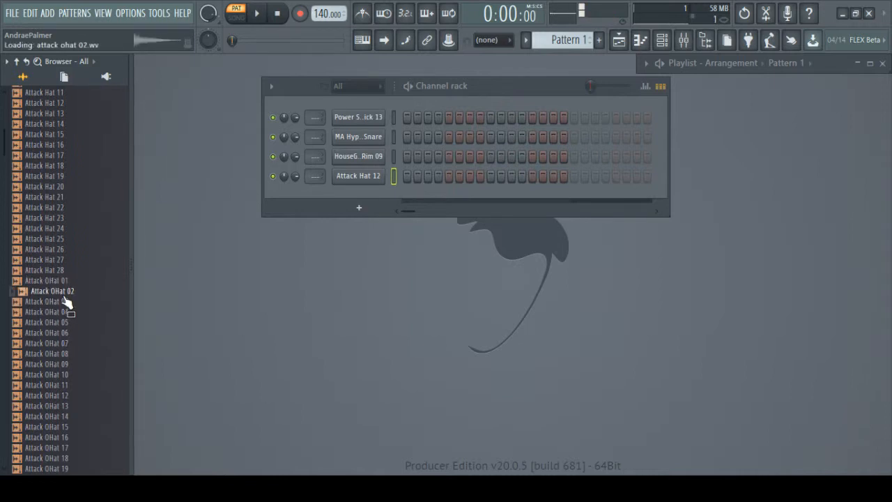
drag(66, 302, 342, 195)
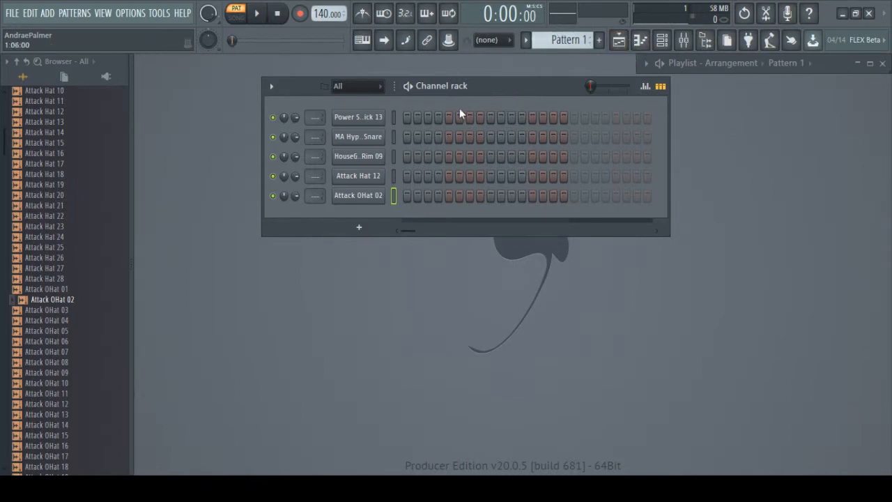
Narrow the channel rack to 16 steps and place kick and snare hits on steps 5 and 13
drag(669, 226, 584, 225)
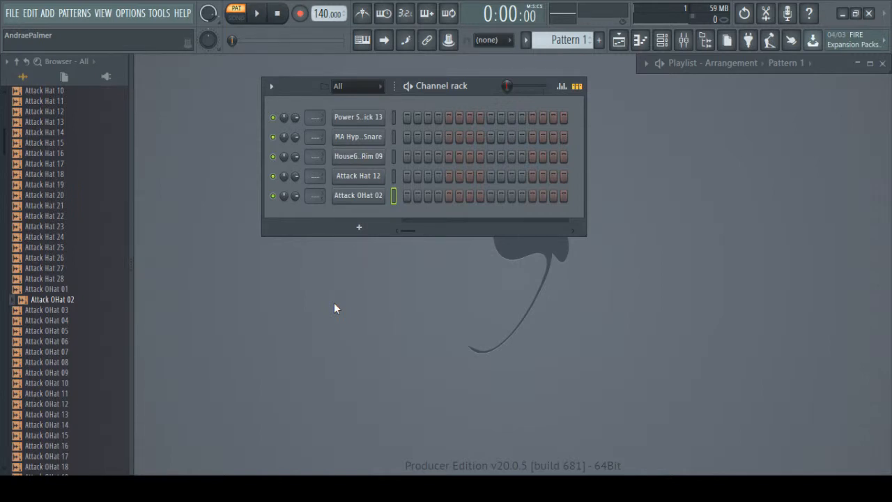
click(449, 118)
click(449, 137)
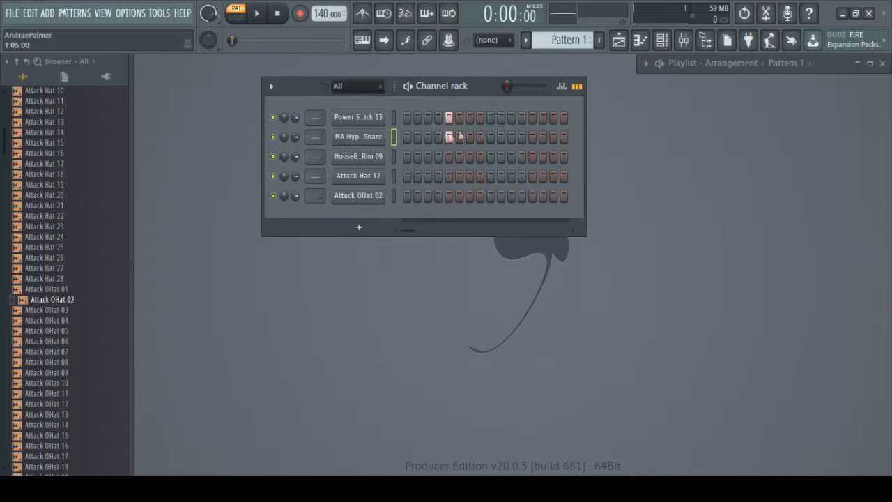
click(533, 117)
click(534, 135)
Set the project tempo to 80 BPM and play the pattern
click(453, 46)
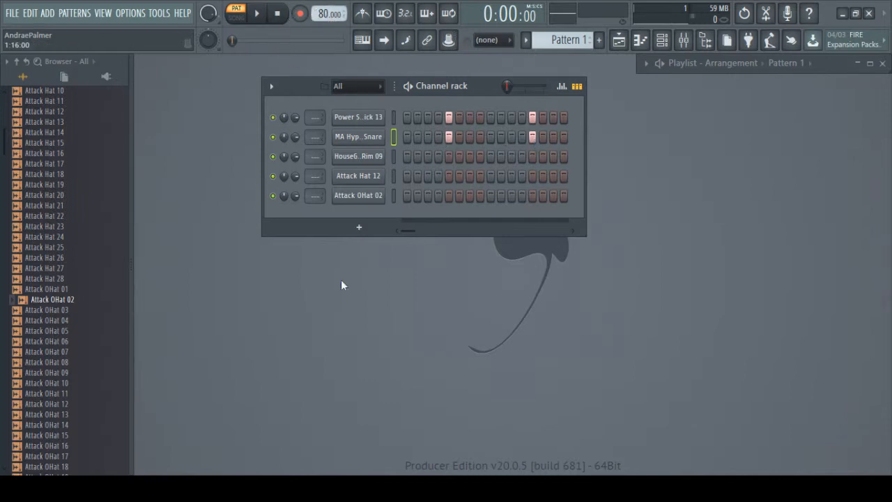
click(256, 20)
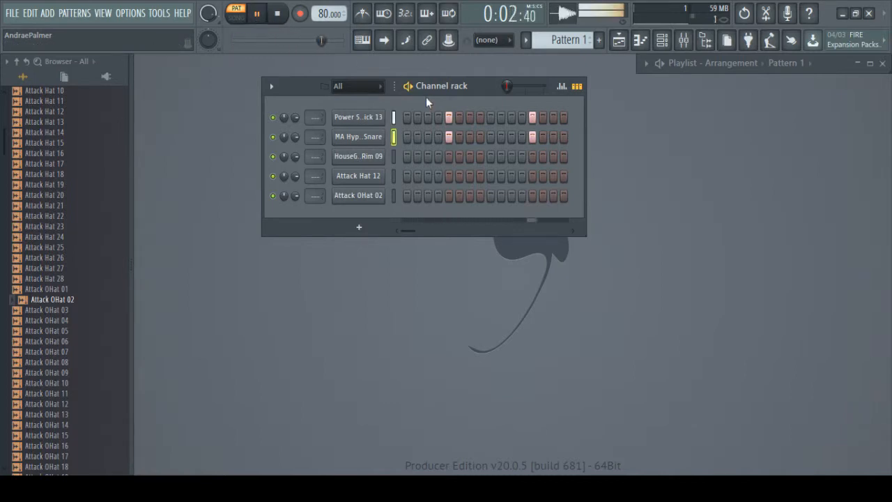
Replace the snare hits with HouseGen Rim 09 hits on steps 5 and 13, and stop playback
click(445, 138)
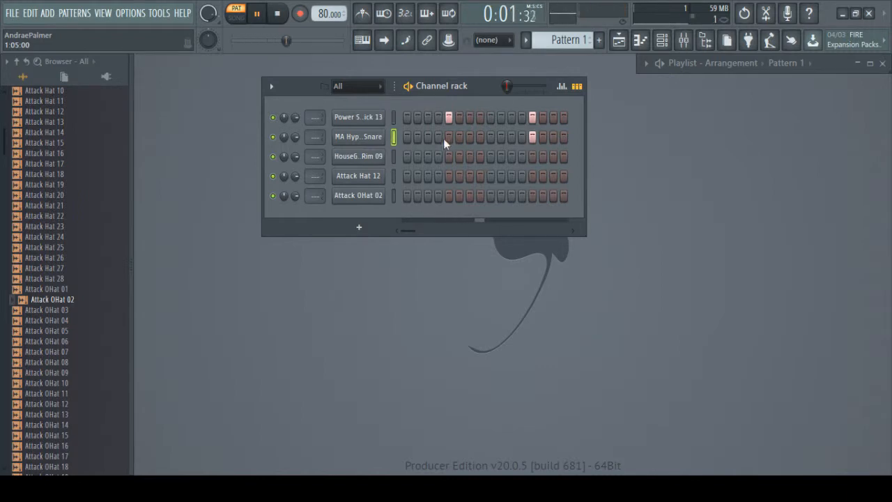
click(531, 137)
click(531, 156)
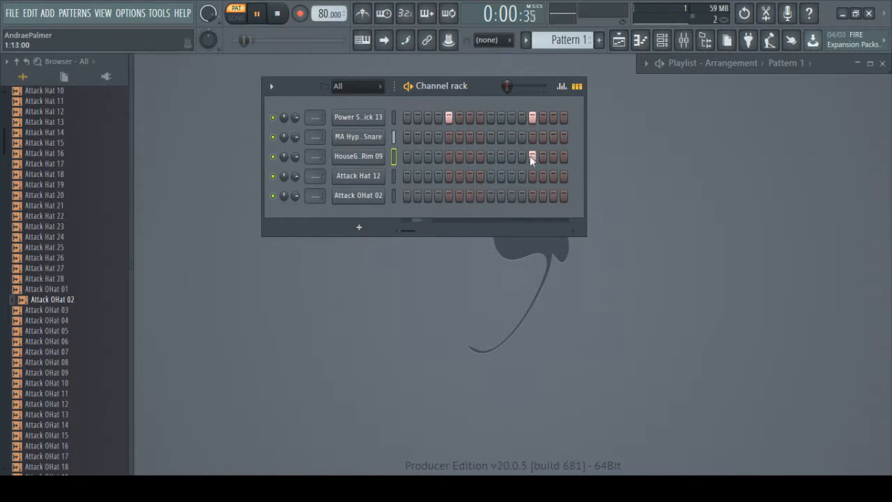
click(448, 156)
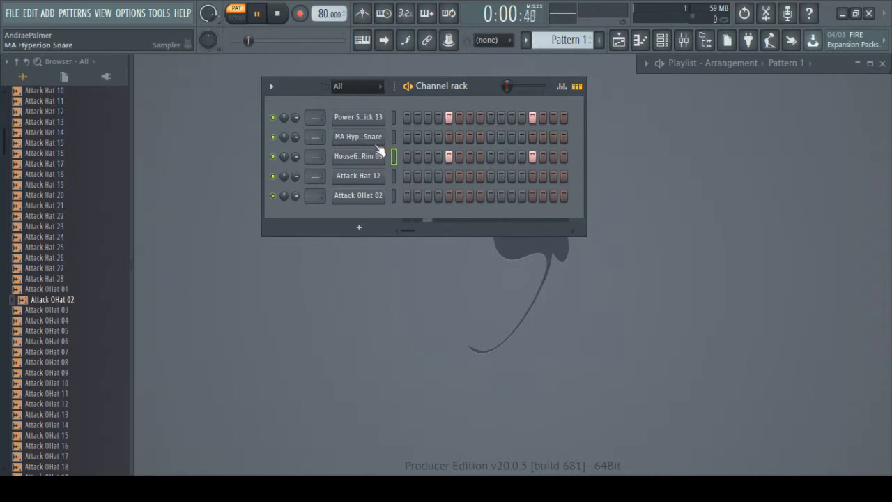
key(space)
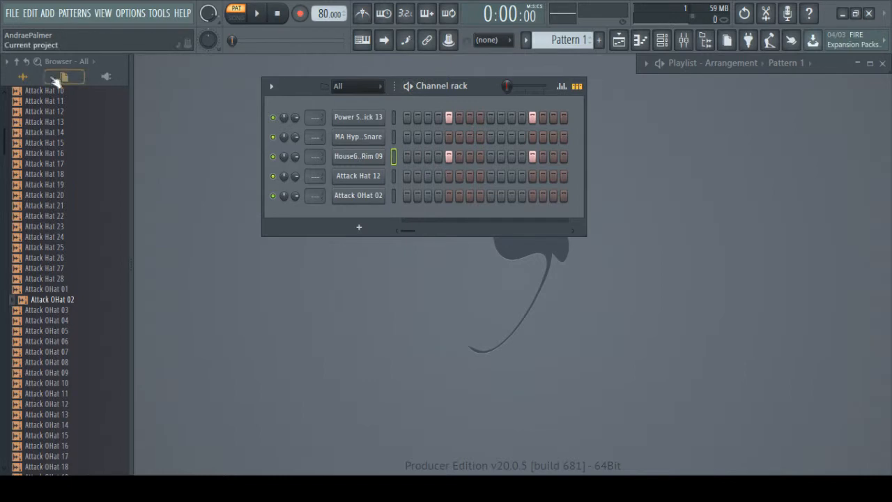
Close the Hi Hats folder and raise the HouseGen Rim 09 sample's start offset to skip the quiet lead-in before the hit
scroll(63, 150, up, 5)
click(46, 236)
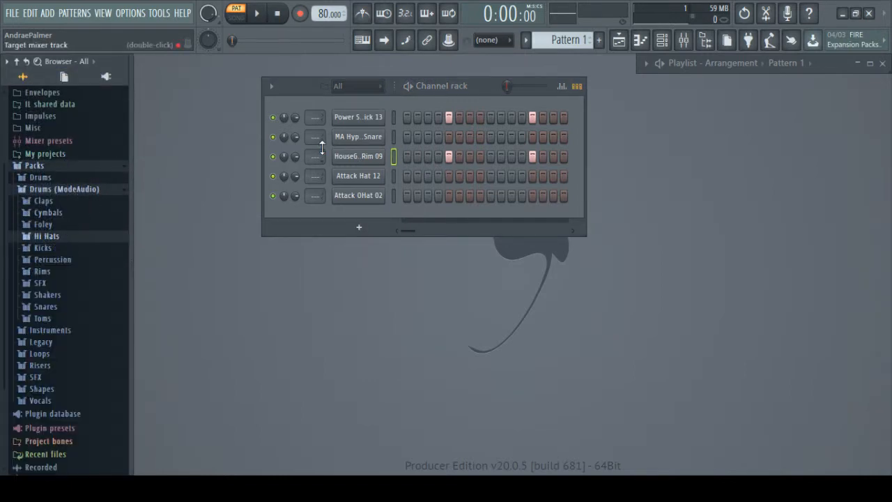
click(355, 157)
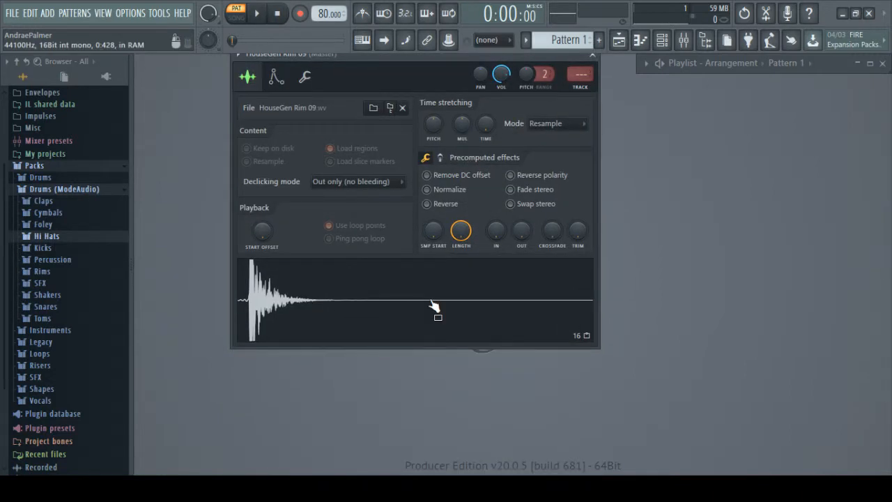
drag(496, 232, 496, 238)
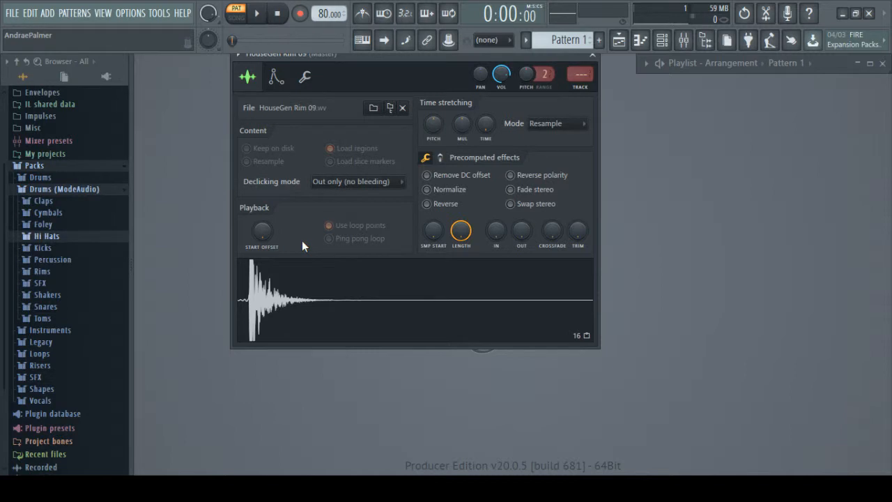
drag(262, 230, 262, 226)
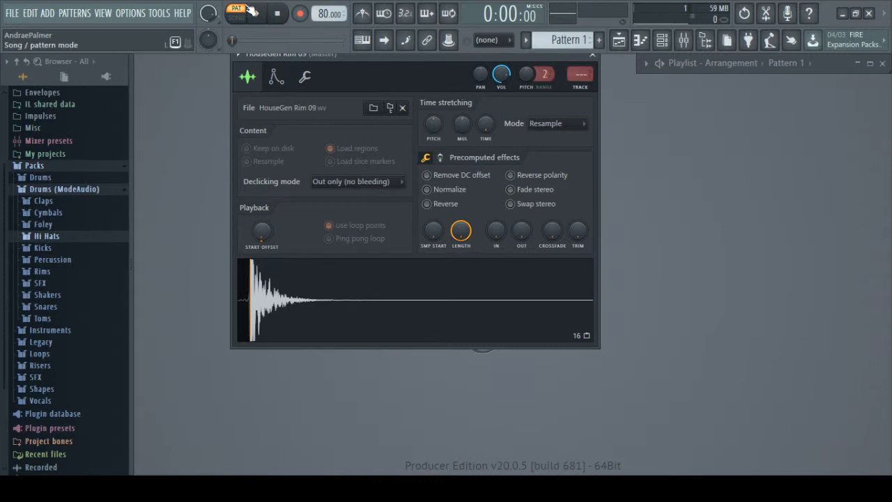
click(250, 11)
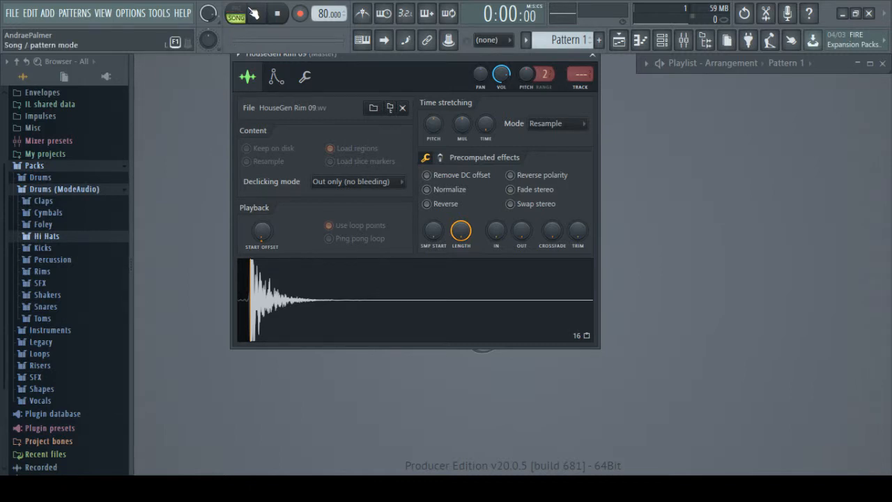
click(238, 11)
key(space)
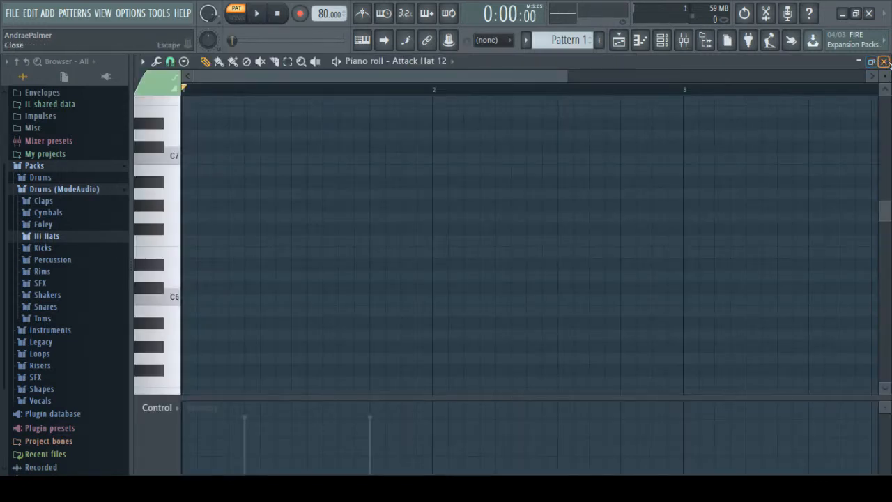
Close the piano roll and fill the Attack Hat 12 channel on every second step, checking it with a short playback
click(882, 63)
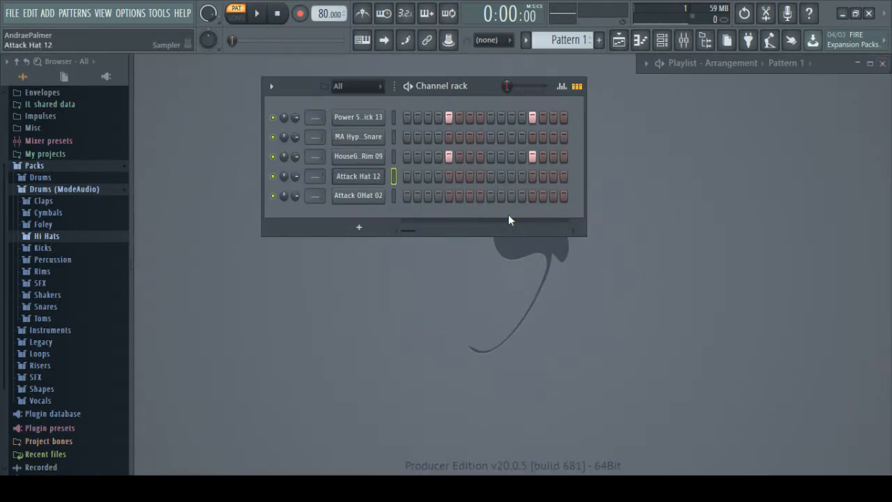
key(ctrl+v)
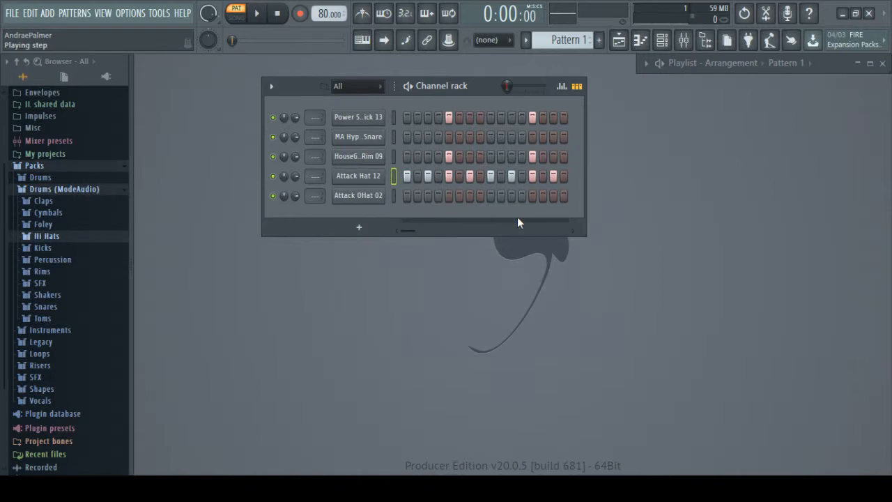
key(space)
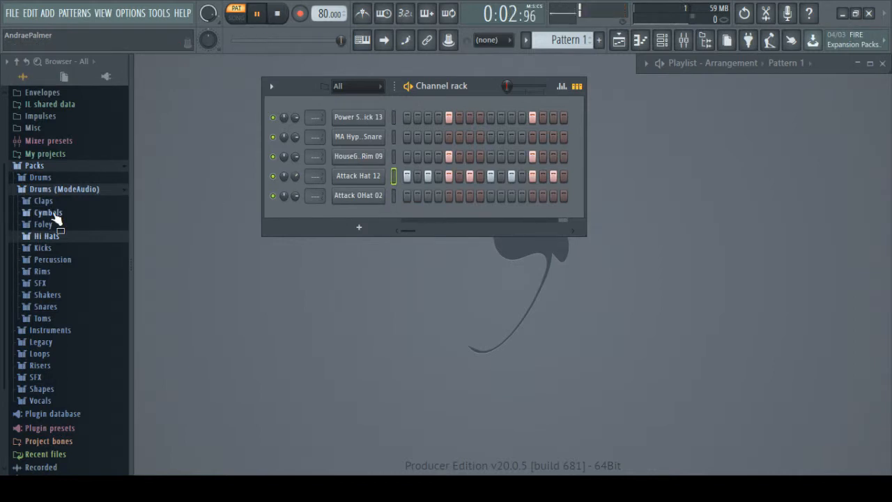
key(space)
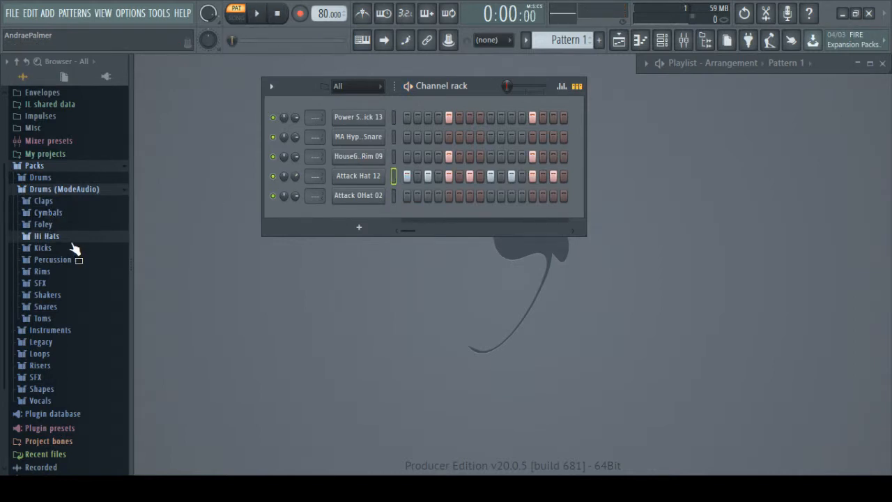
Audition other Attack Hat samples and replace the Attack Hat 12 channel's sample with Attack Hat 09, playing the pattern
click(69, 237)
click(65, 230)
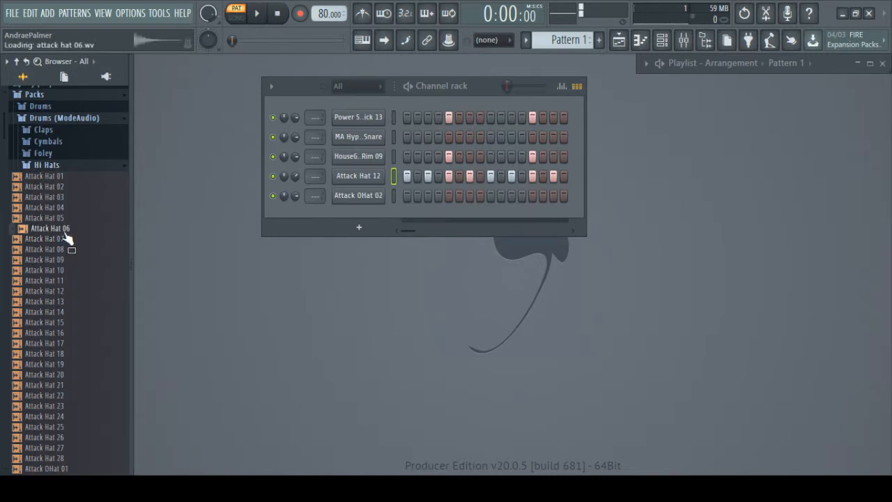
click(64, 283)
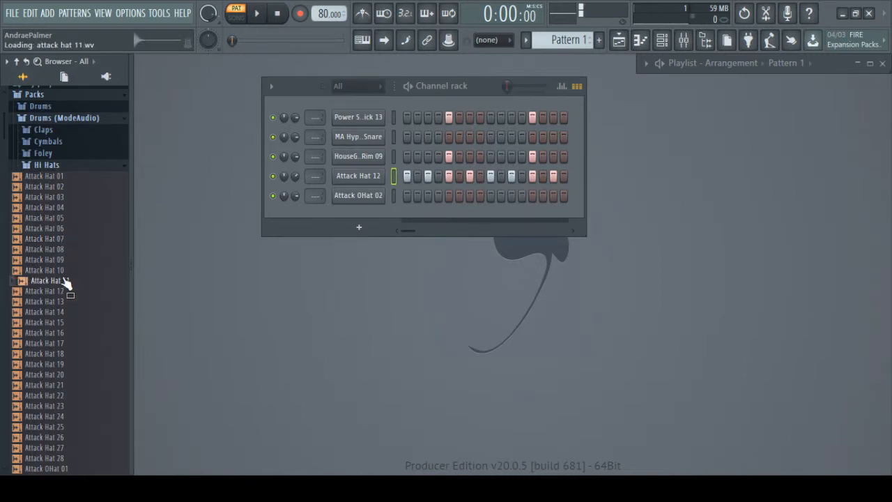
click(63, 256)
drag(64, 258, 371, 174)
key(space)
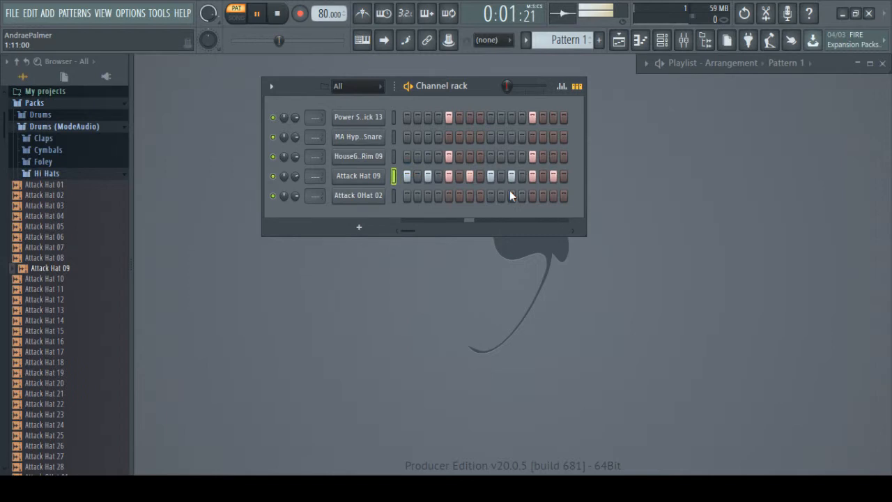
Place an Attack OHat 02 hit on step 15 and lower that channel's volume while listening to the pattern
click(553, 195)
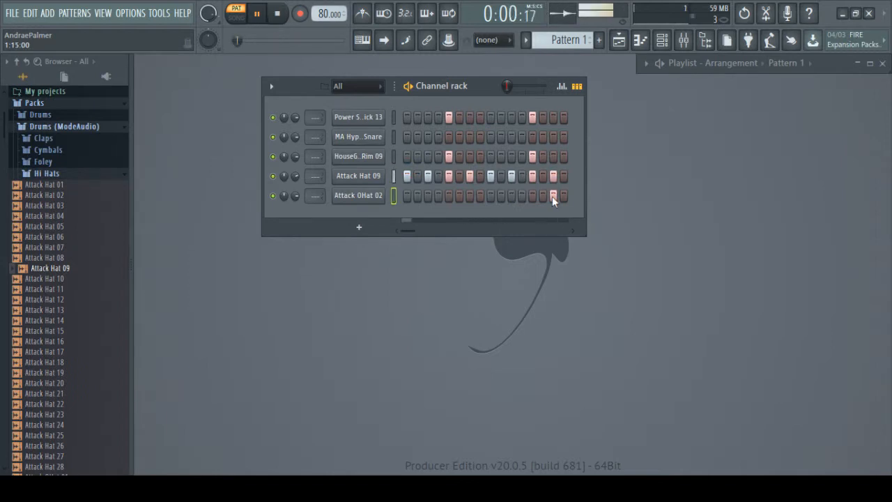
drag(293, 196, 292, 209)
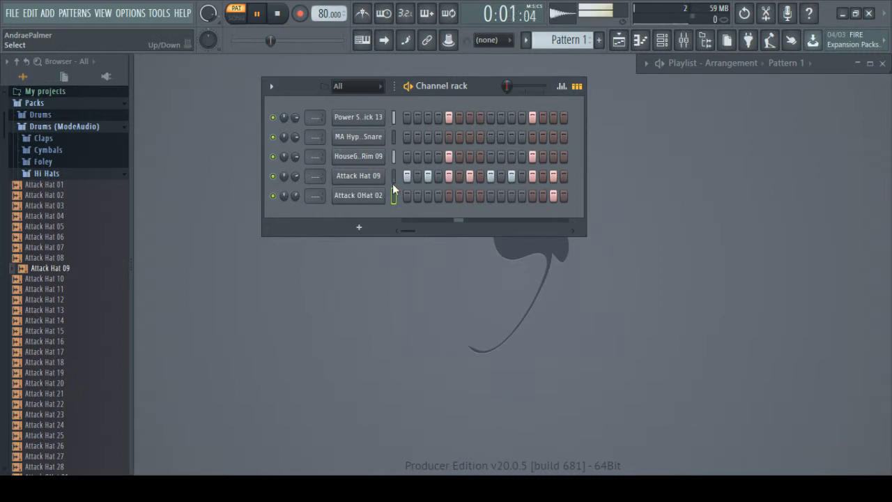
key(space)
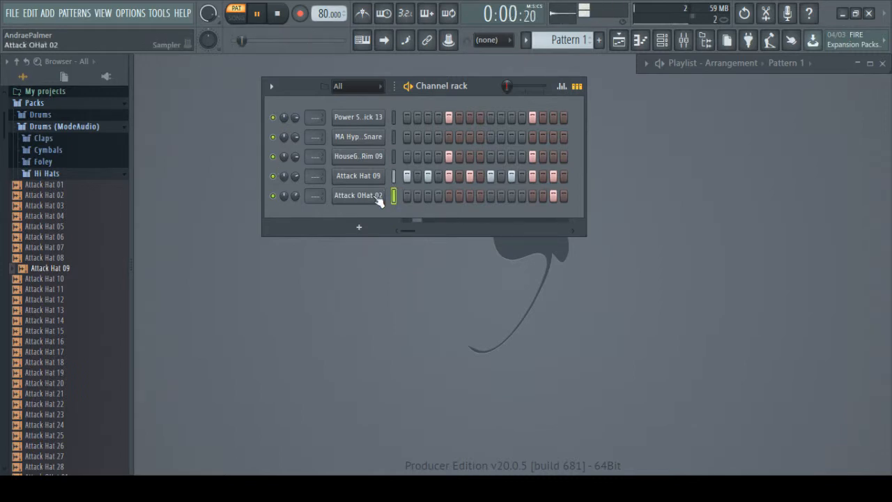